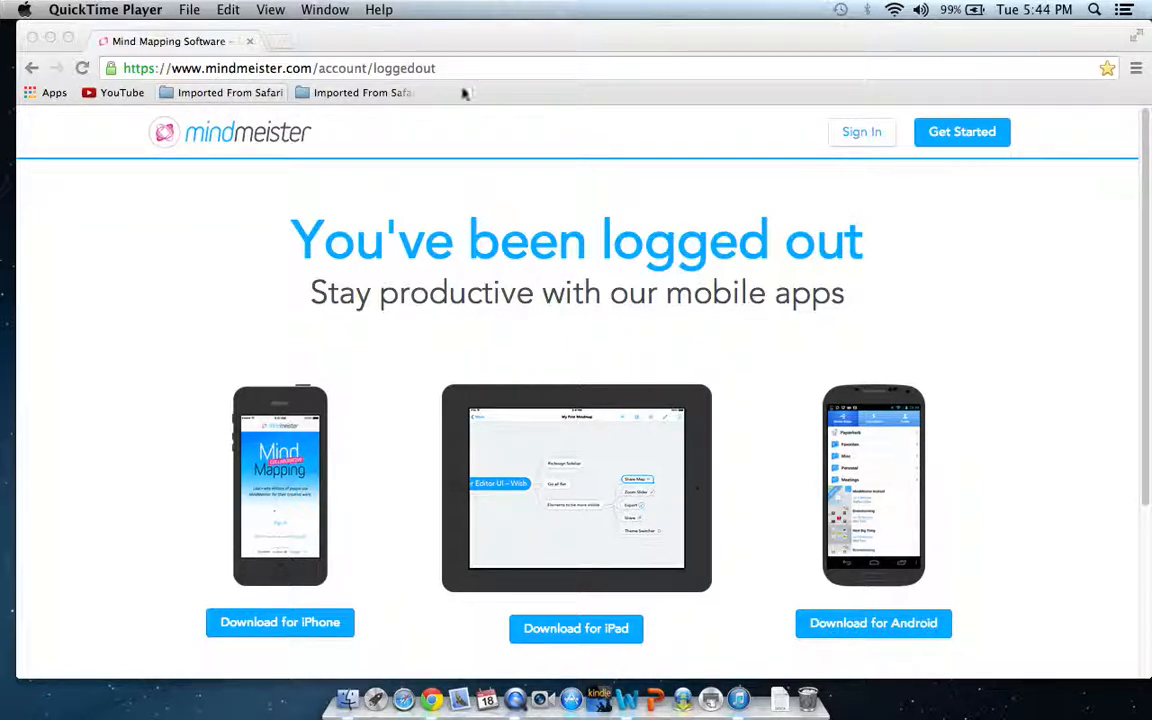
Review the available subscription plans, including the free Basic plan, and return to the logged-out page
{"action": "left_click", "coordinate": [950, 140]}
{"action": "left_click", "coordinate": [950, 140]}
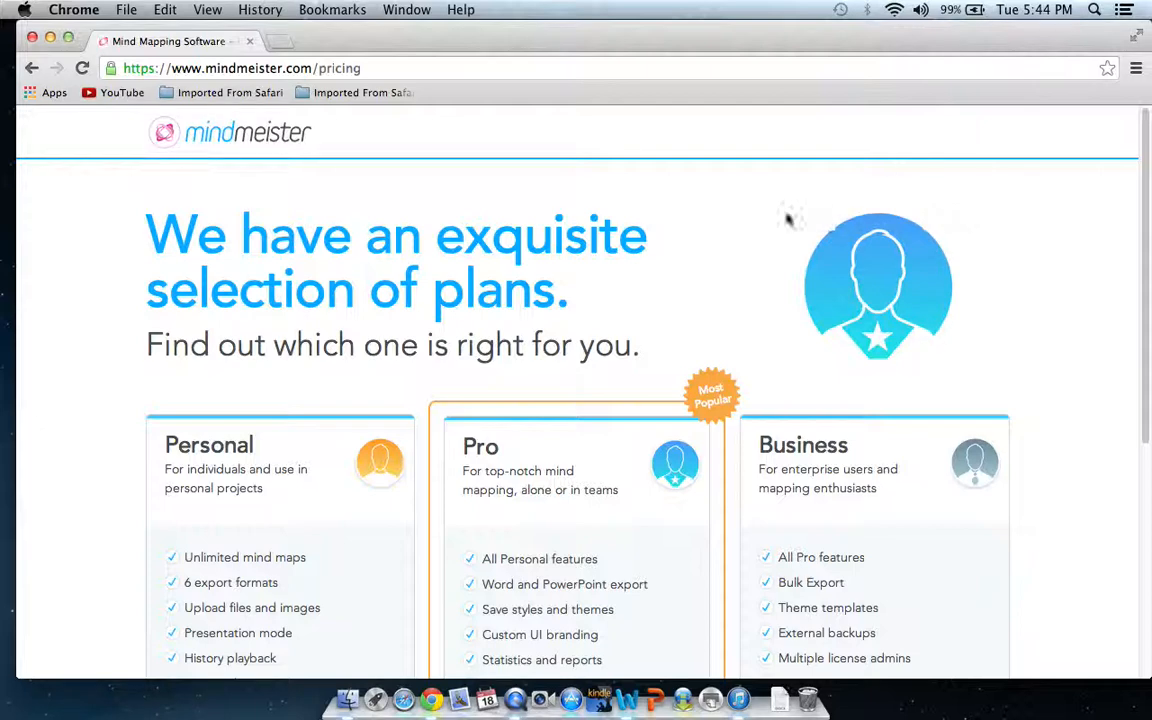
{"action": "scroll", "coordinate": [751, 211], "scroll_direction": "down", "scroll_amount": 3}
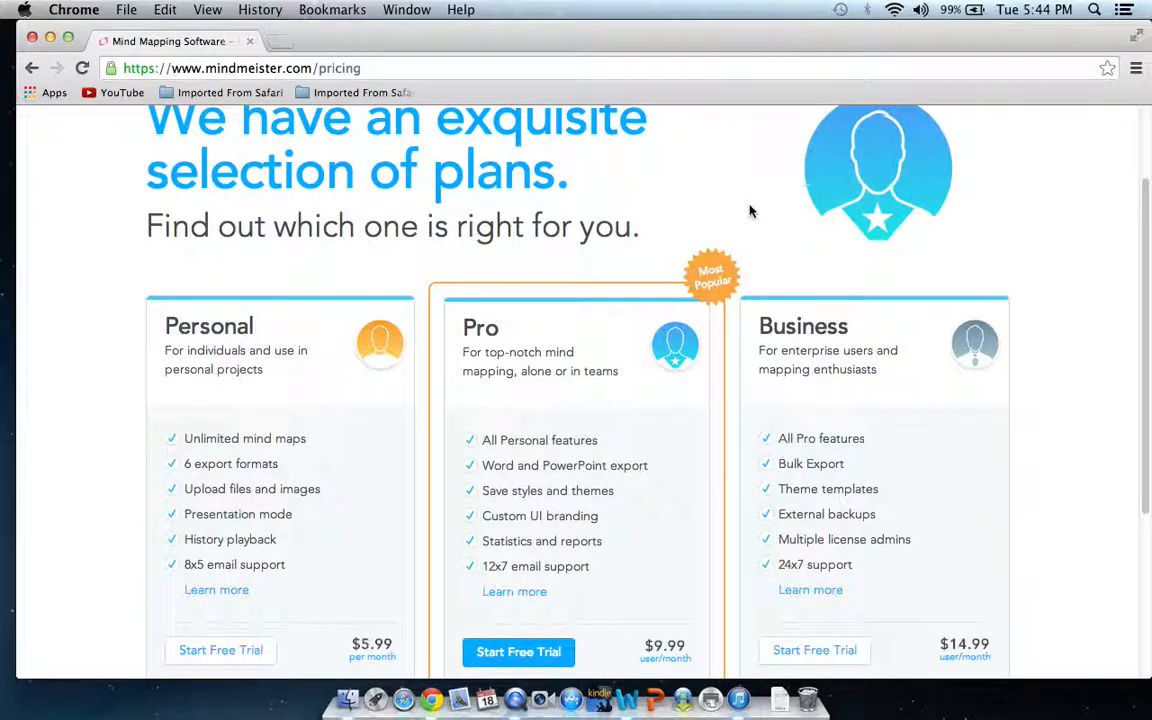
{"action": "scroll", "coordinate": [751, 211], "scroll_direction": "down", "scroll_amount": 5}
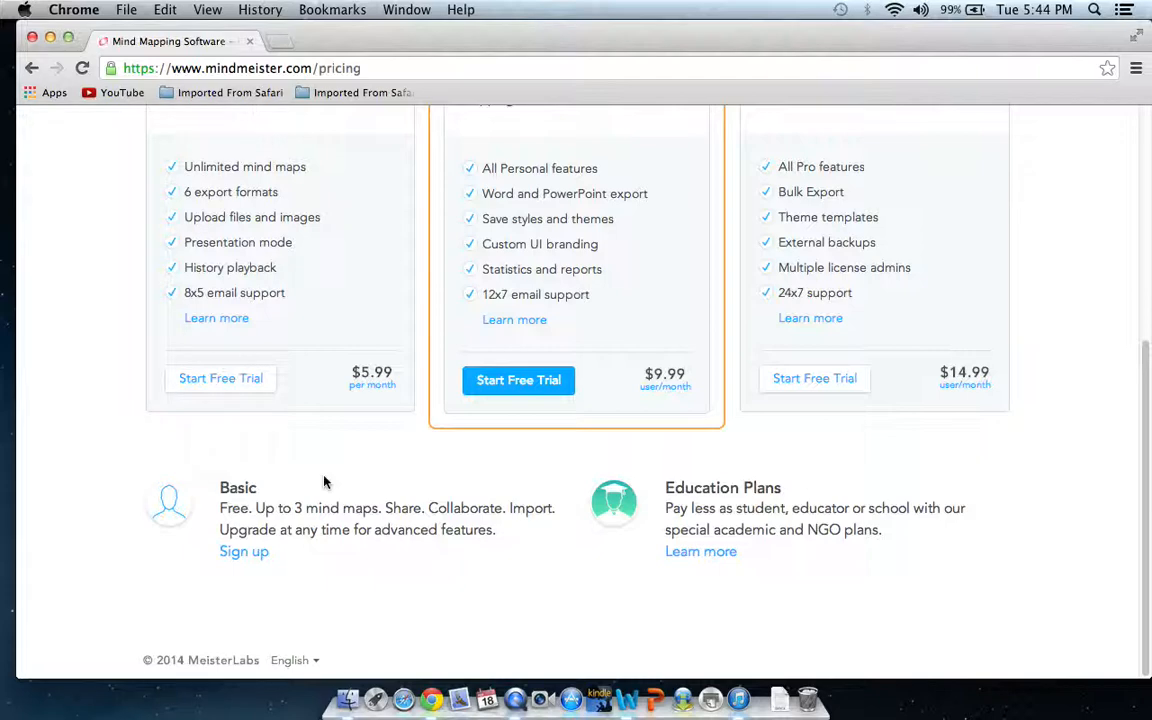
{"action": "scroll", "coordinate": [340, 478], "scroll_direction": "up", "scroll_amount": 5}
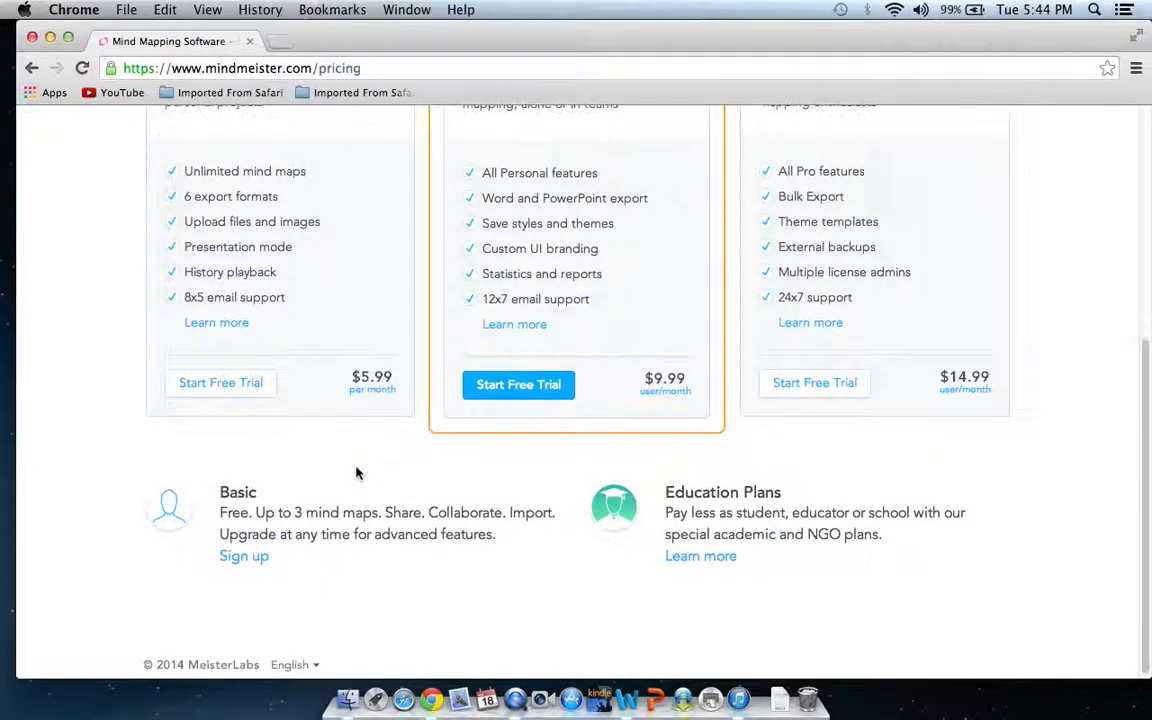
{"action": "left_click", "coordinate": [31, 68]}
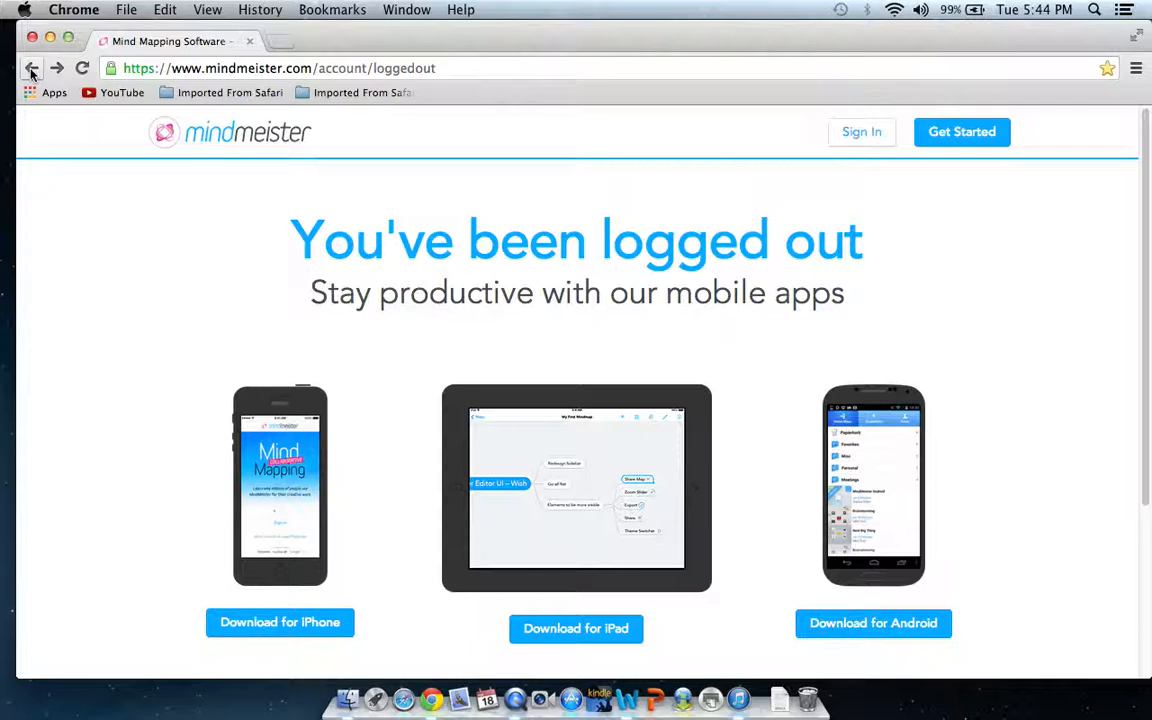
Sign in to the MindMeister account with the saved username and the account password
{"action": "left_click", "coordinate": [859, 134]}
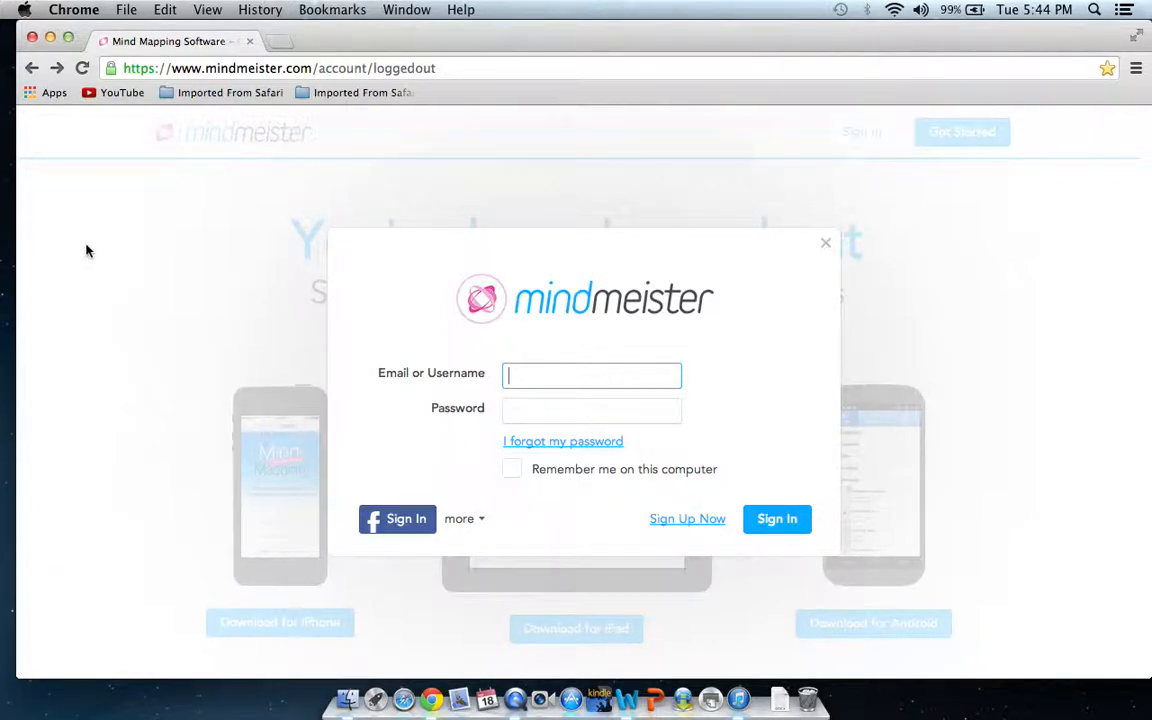
{"action": "type", "text": "b"}
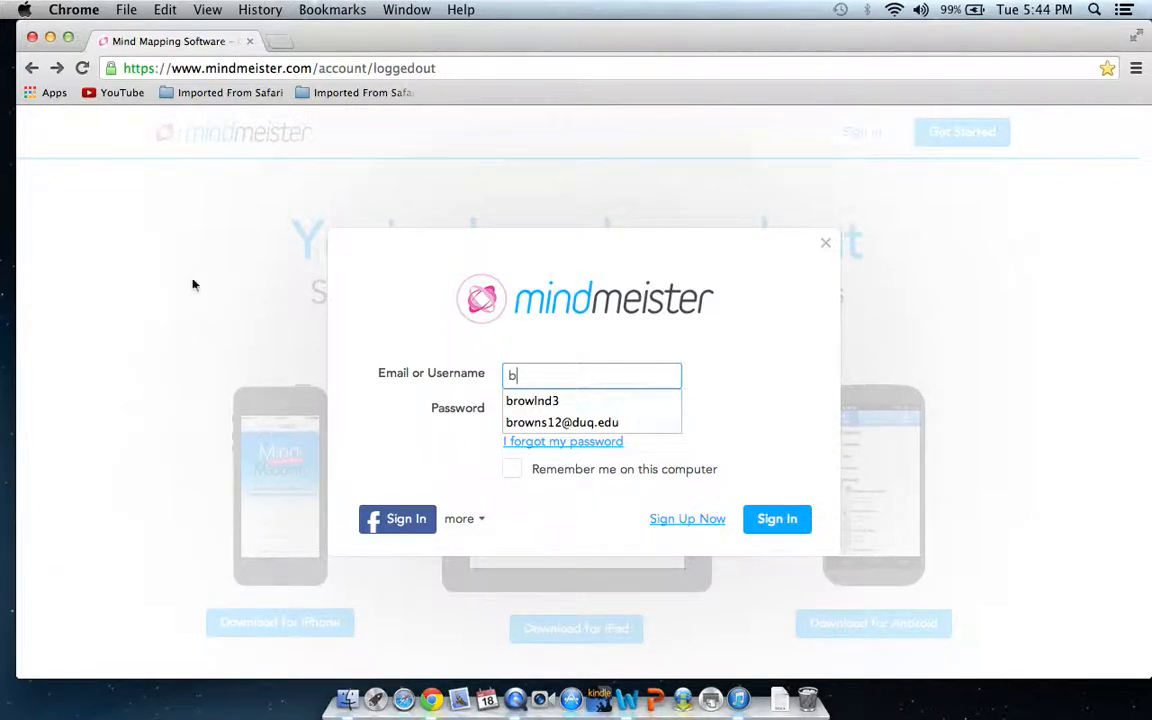
{"action": "left_click", "coordinate": [538, 402]}
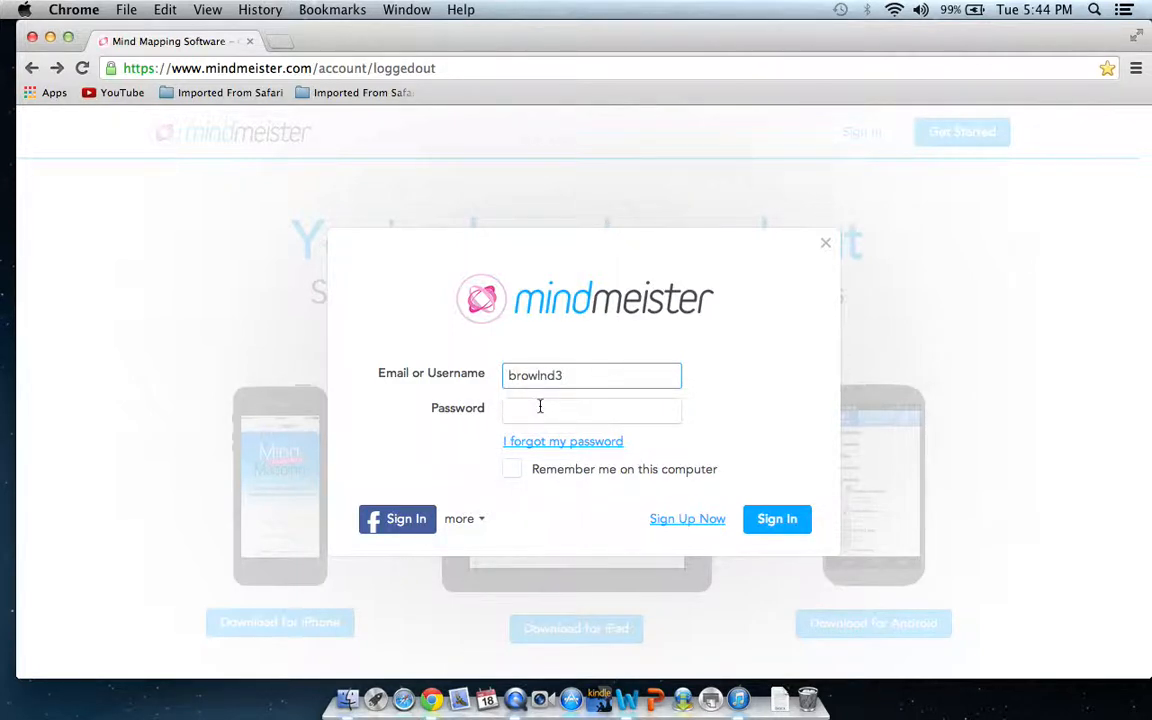
{"action": "left_click", "coordinate": [540, 406]}
{"action": "type", "text": "**"}
{"action": "key", "text": "BackSpace"}
{"action": "key", "text": "BackSpace"}
{"action": "type", "text": "********"}
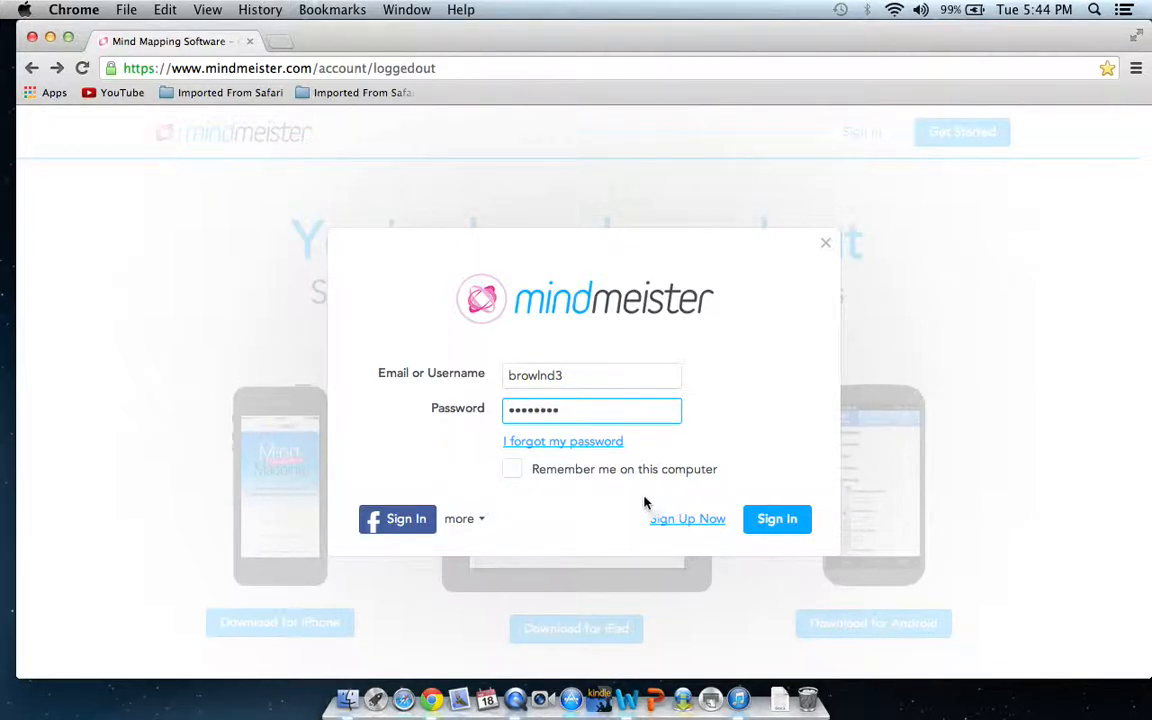
{"action": "left_click", "coordinate": [776, 522]}
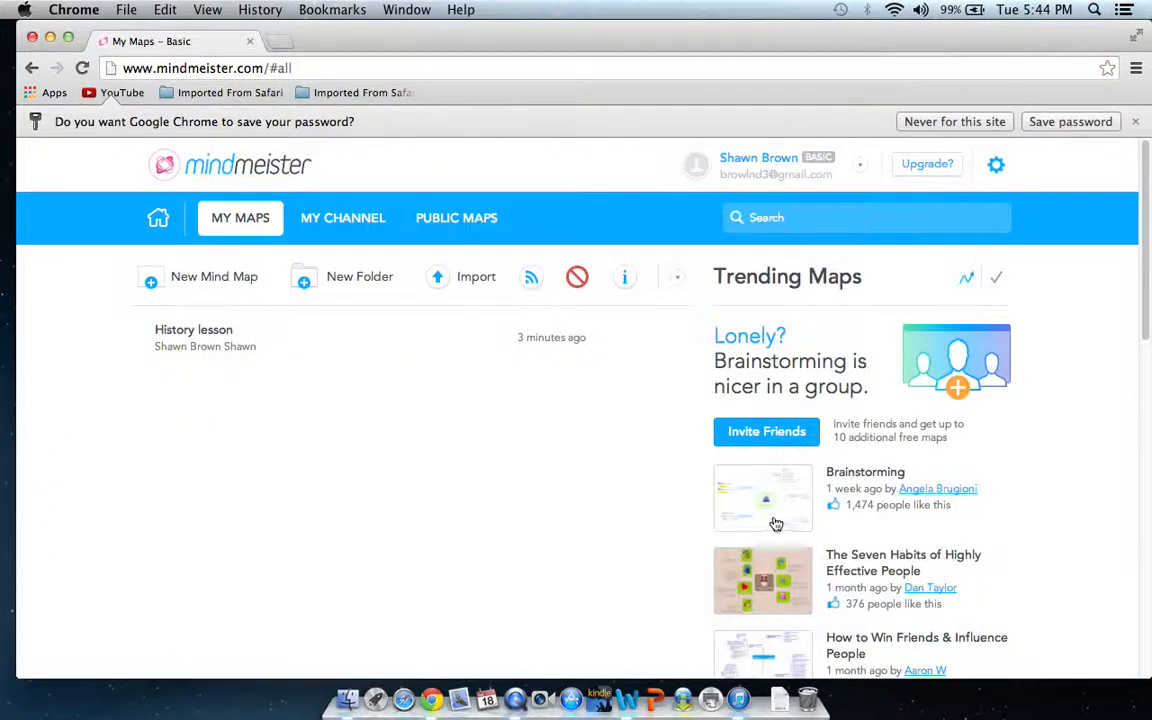
Create a new mind map from the Blank template
{"action": "key", "text": "ctrl+super+Escape"}
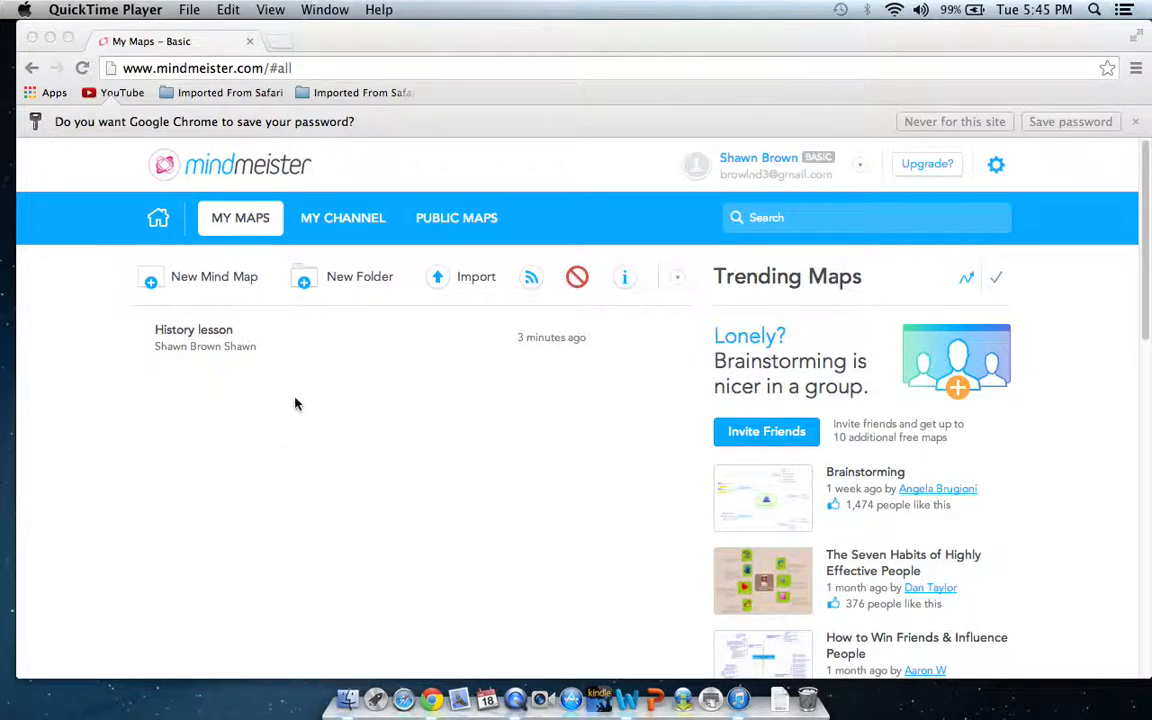
{"action": "left_click", "coordinate": [206, 282]}
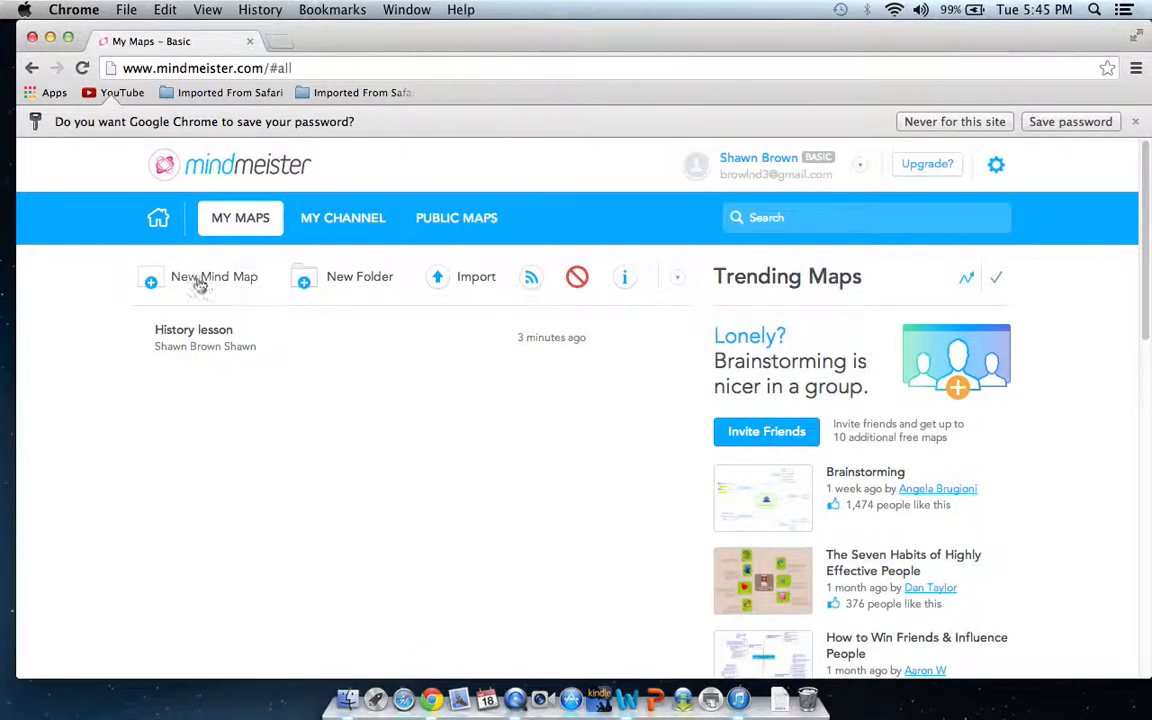
{"action": "left_click", "coordinate": [197, 284]}
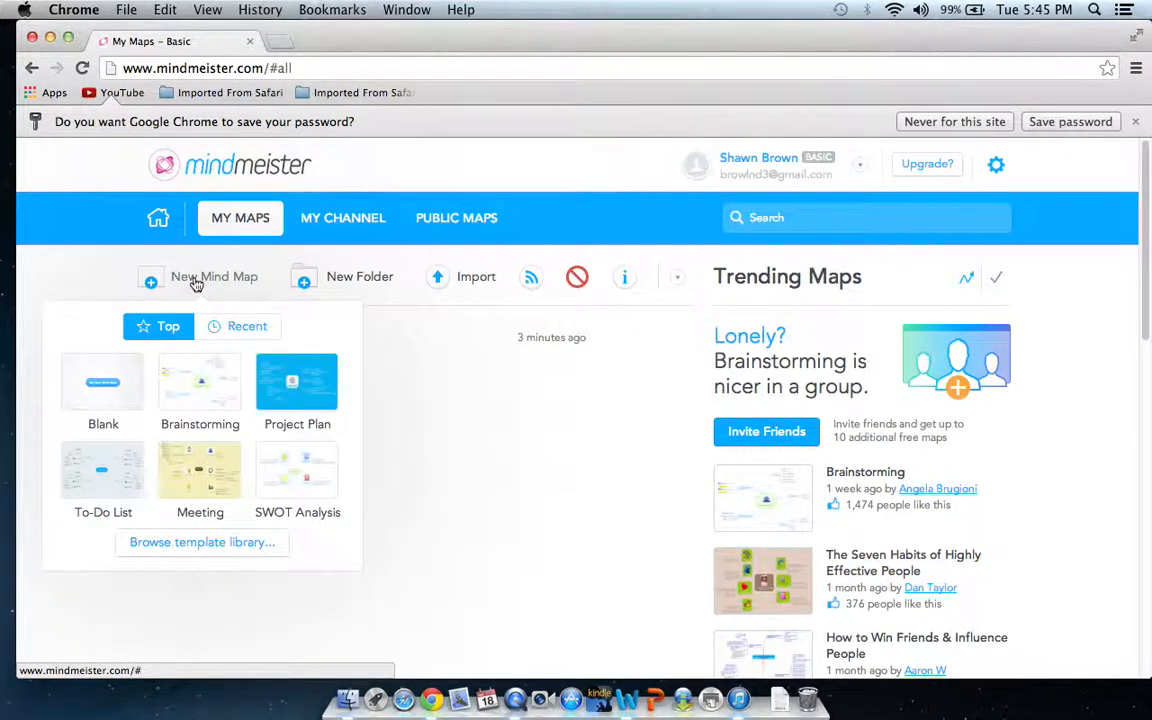
{"action": "key", "text": "super+Tab"}
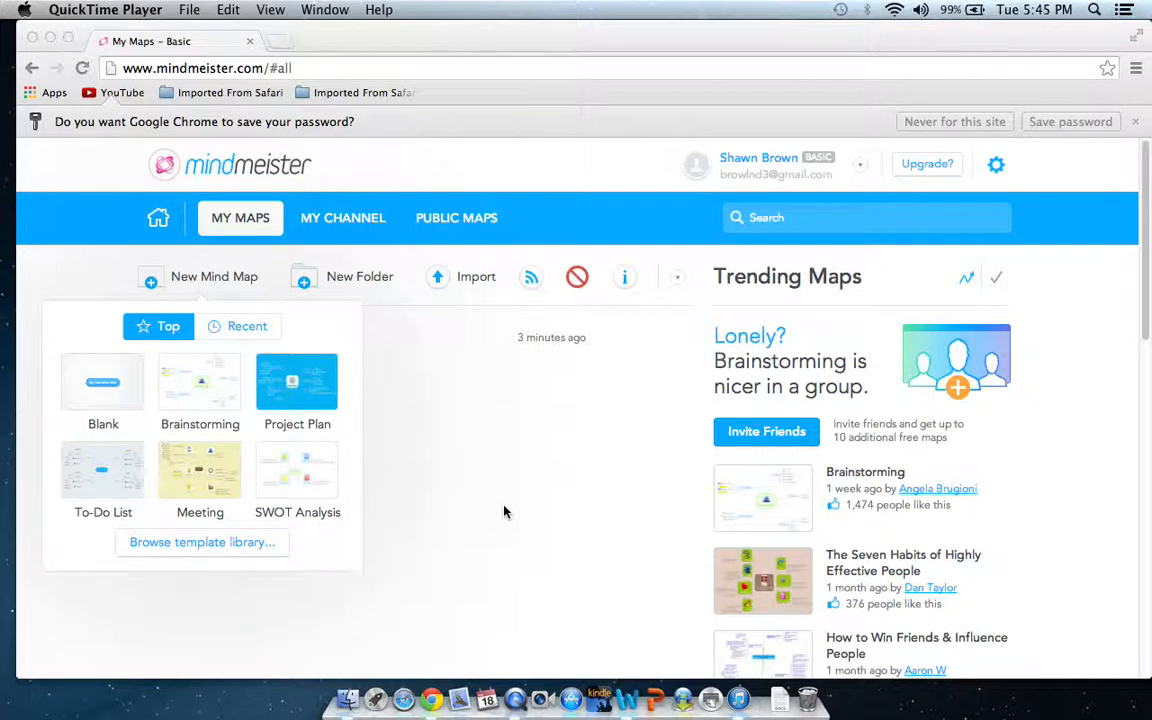
{"action": "left_click", "coordinate": [102, 388]}
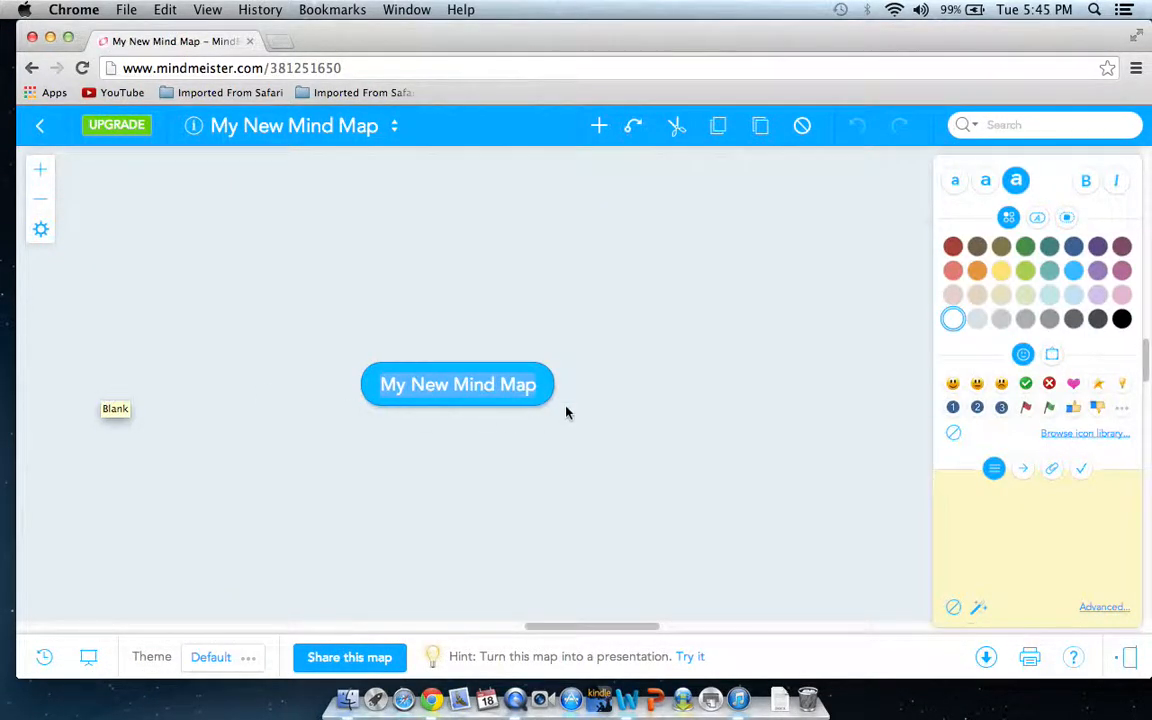
Replace the central topic's text with "History lesson"
{"action": "left_click", "coordinate": [541, 385]}
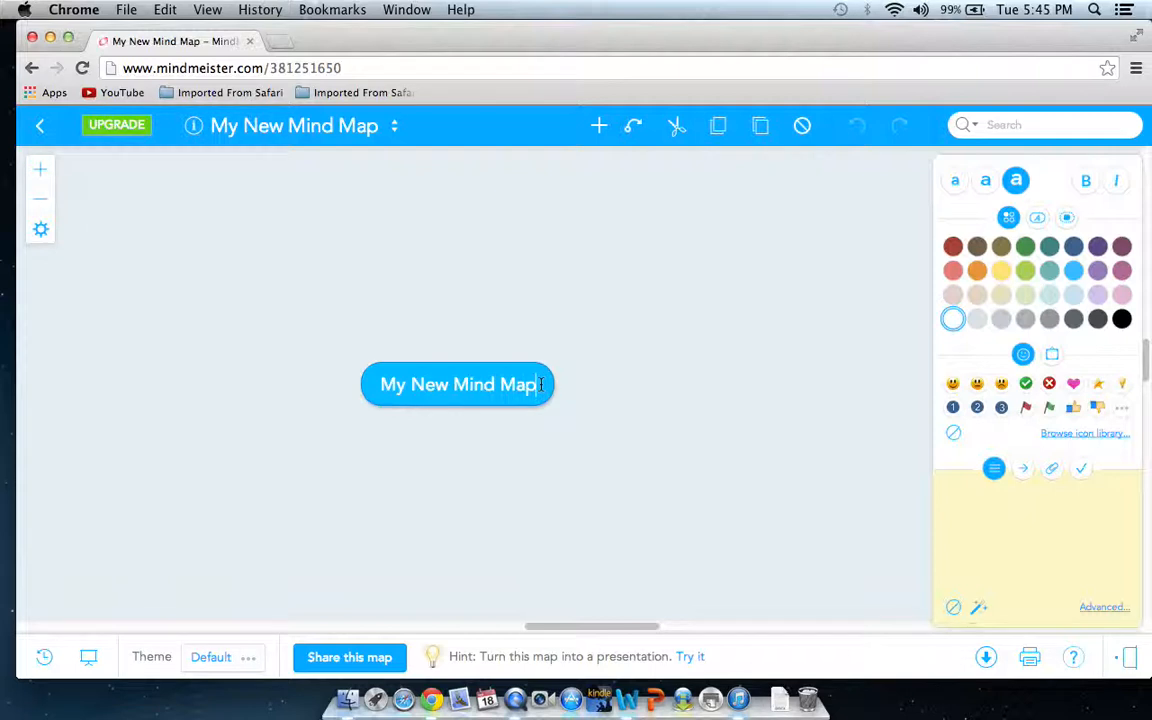
{"action": "key", "text": "BackSpace"}
{"action": "key", "text": "BackSpace"}
{"action": "key", "text": "BackSpace"}
{"action": "key", "text": "BackSpace"}
{"action": "key", "text": "BackSpace"}
{"action": "key", "text": "BackSpace"}
{"action": "key", "text": "BackSpace"}
{"action": "key", "text": "BackSpace"}
{"action": "key", "text": "BackSpace"}
{"action": "key", "text": "BackSpace"}
{"action": "key", "text": "BackSpace"}
{"action": "key", "text": "BackSpace"}
{"action": "key", "text": "BackSpace"}
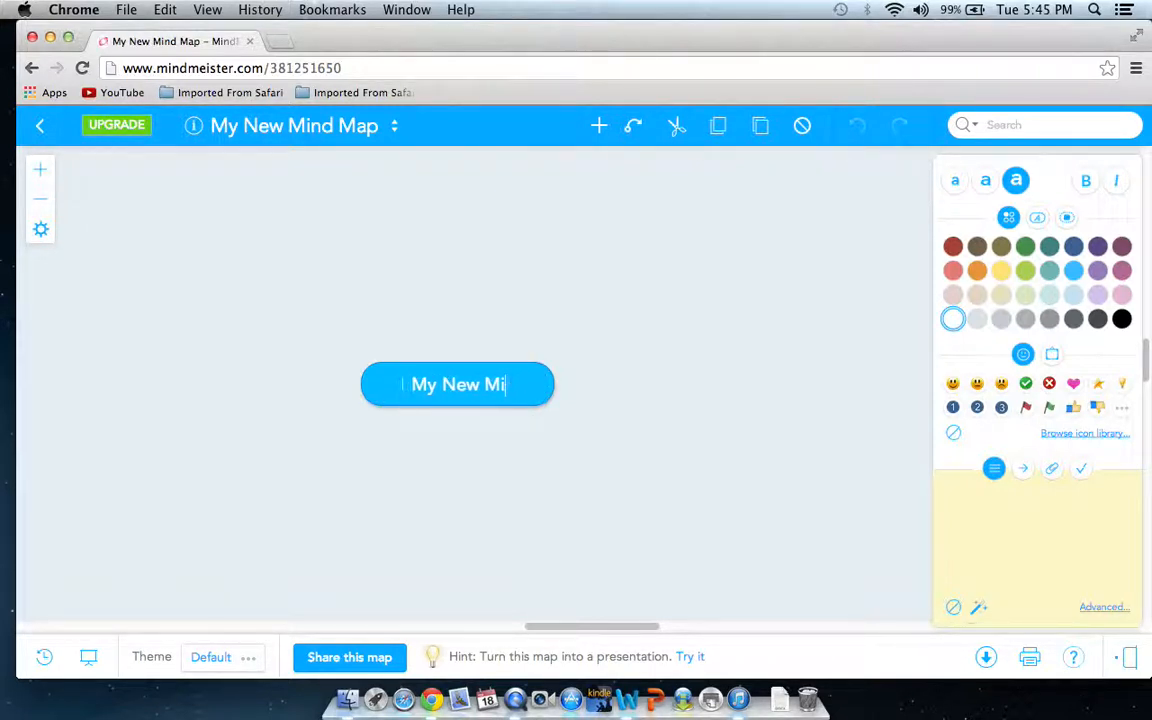
{"action": "key", "text": "BackSpace"}
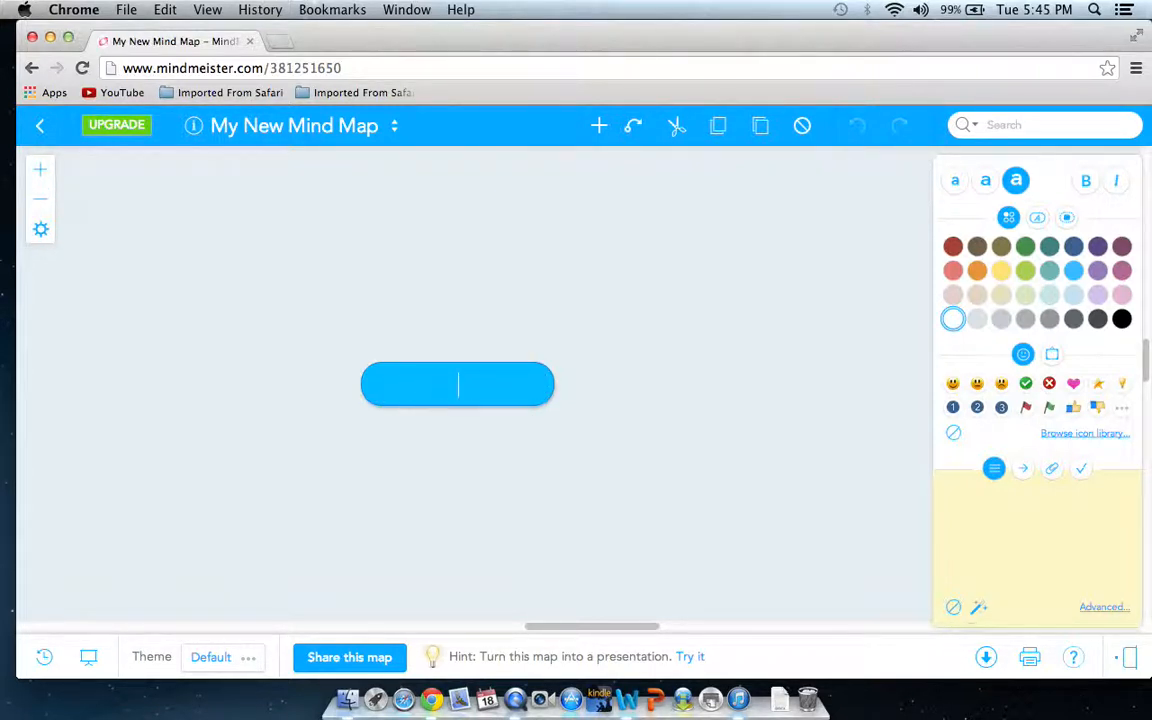
{"action": "type", "text": "History lesson"}
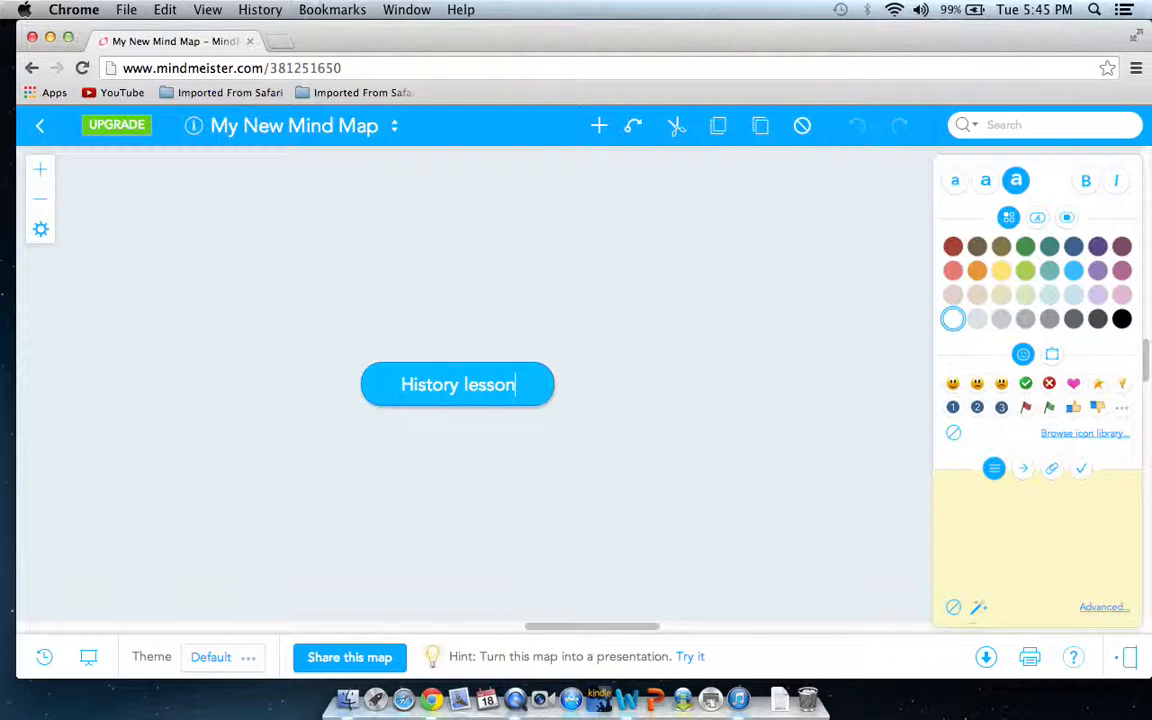
Add a child topic named "Point 1" to the central History lesson topic
{"action": "key", "text": "Tab"}
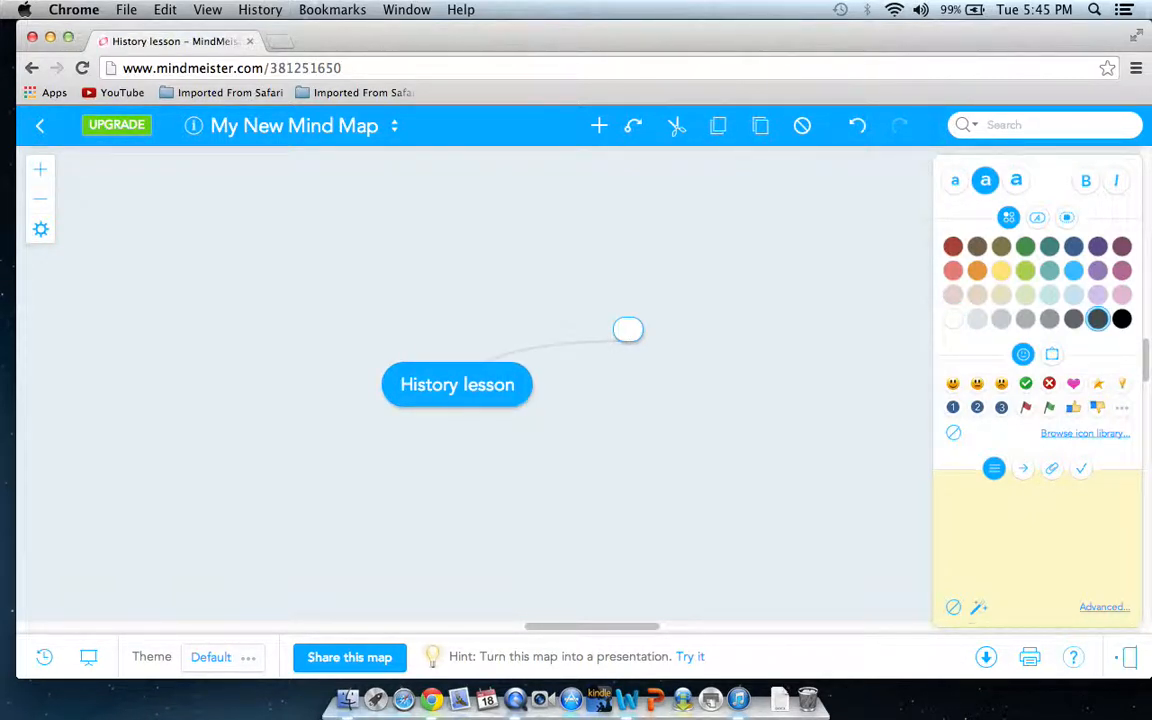
{"action": "type", "text": "Point 1"}
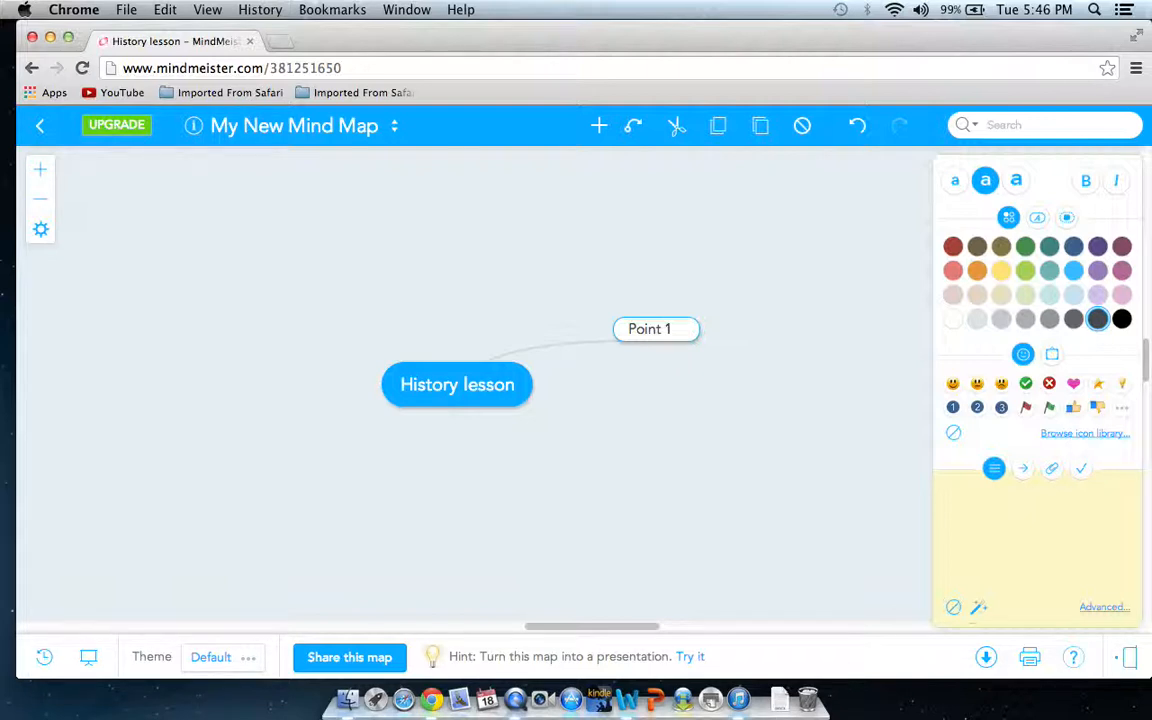
{"action": "left_click", "coordinate": [456, 376]}
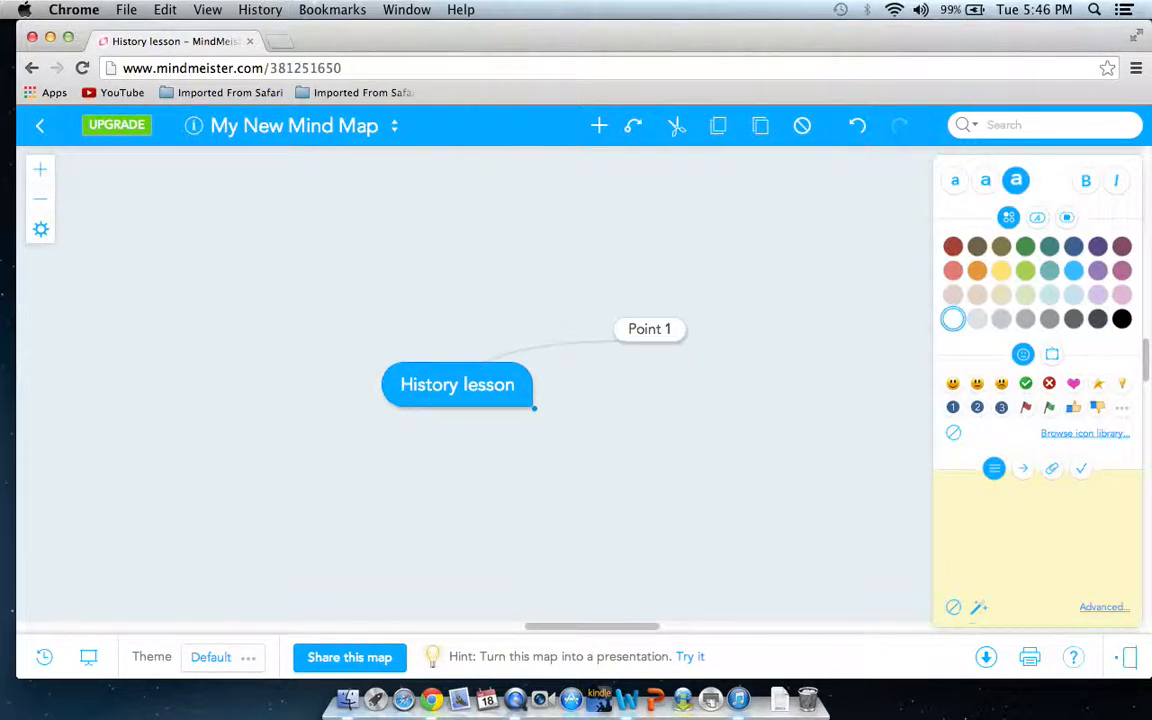
{"action": "key", "text": "Tab"}
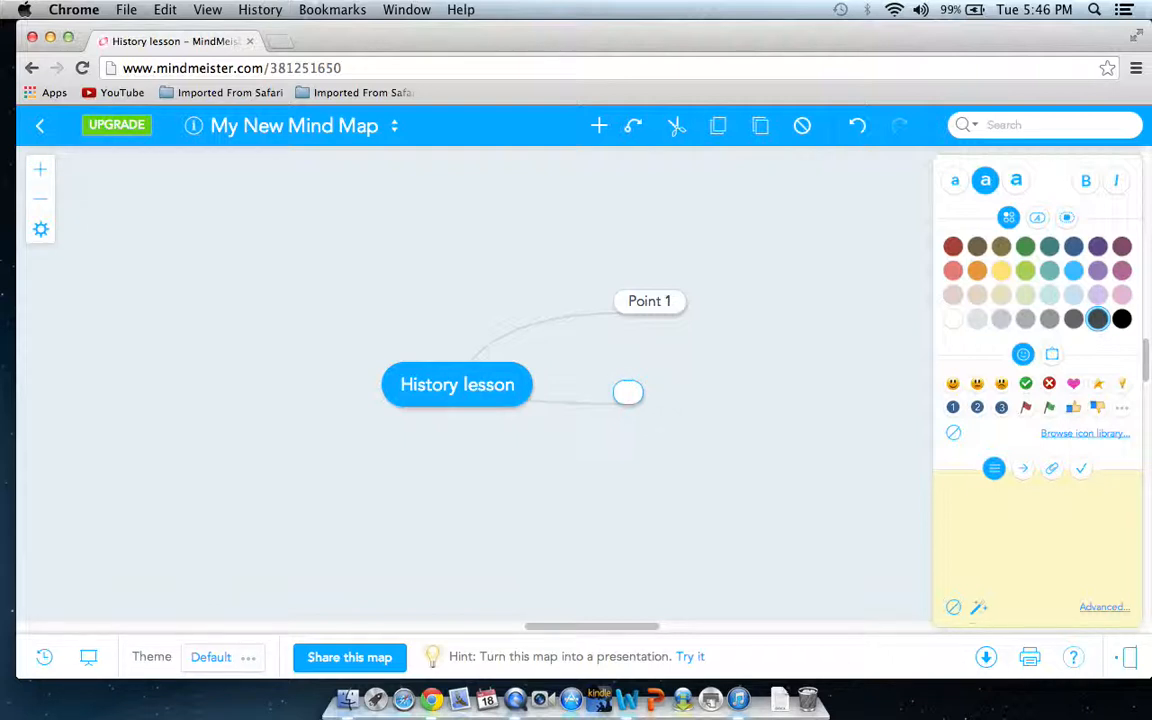
{"action": "left_click", "coordinate": [679, 301]}
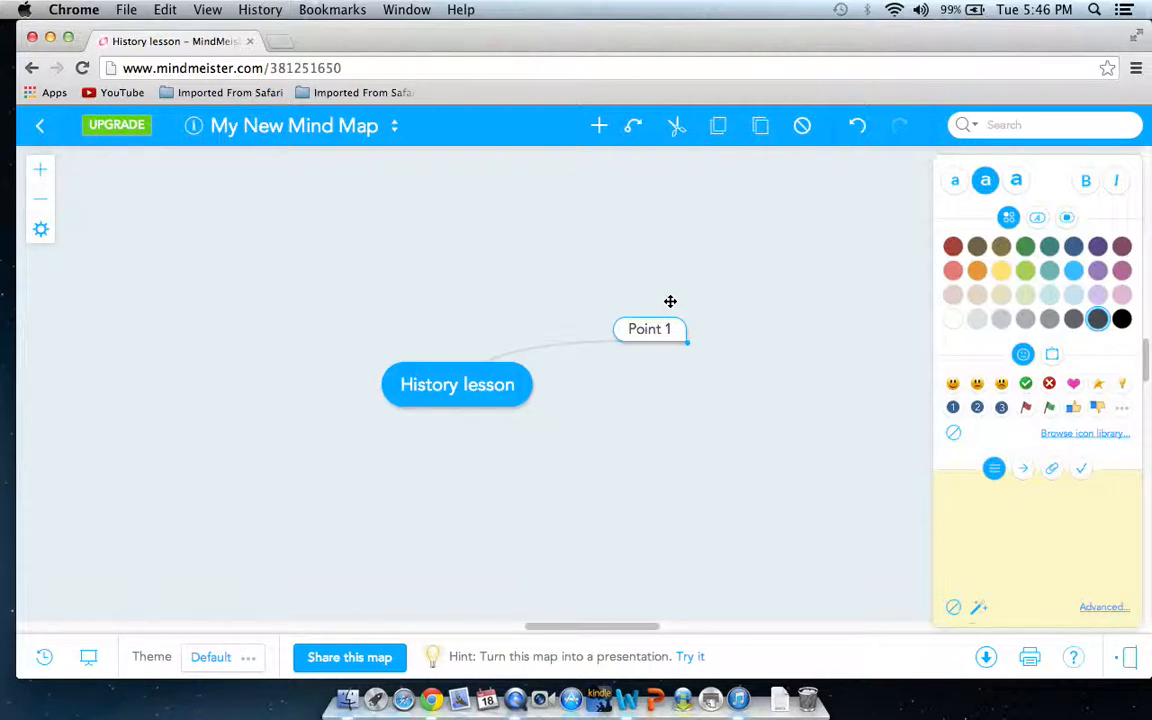
Attach a note to the Point 1 topic with the lines "Supporting details", "Dates" and "Sources", and preview it on the map
{"action": "left_click", "coordinate": [656, 334]}
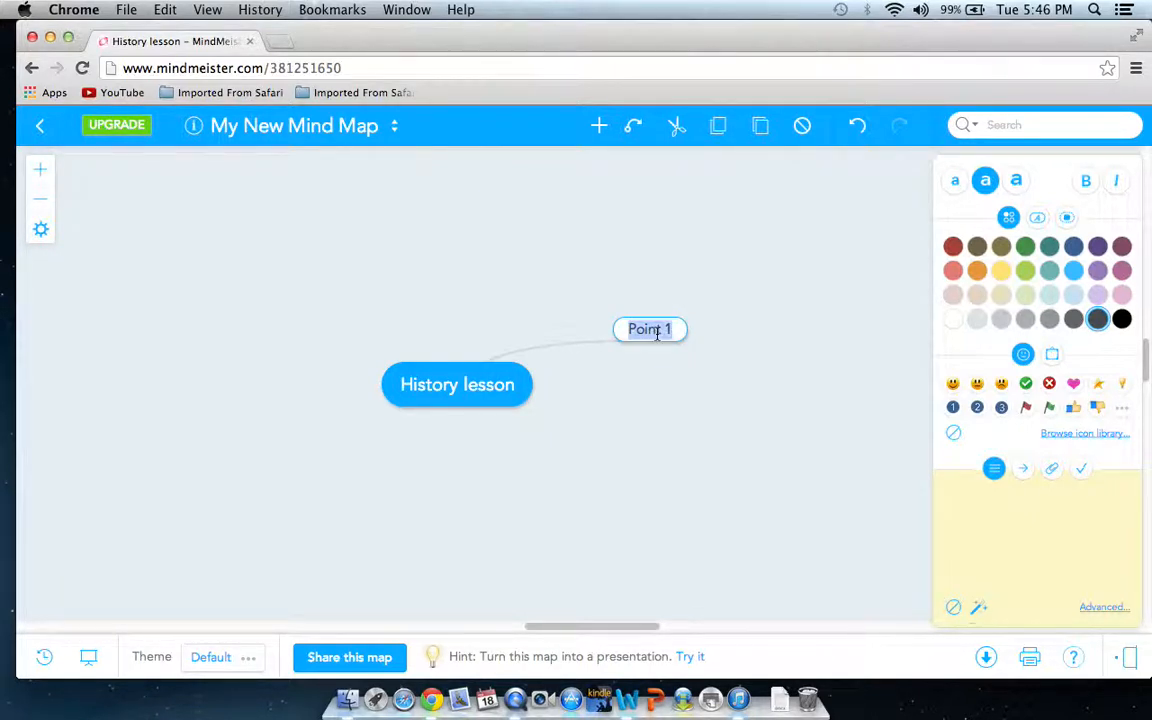
{"action": "key", "text": "Return"}
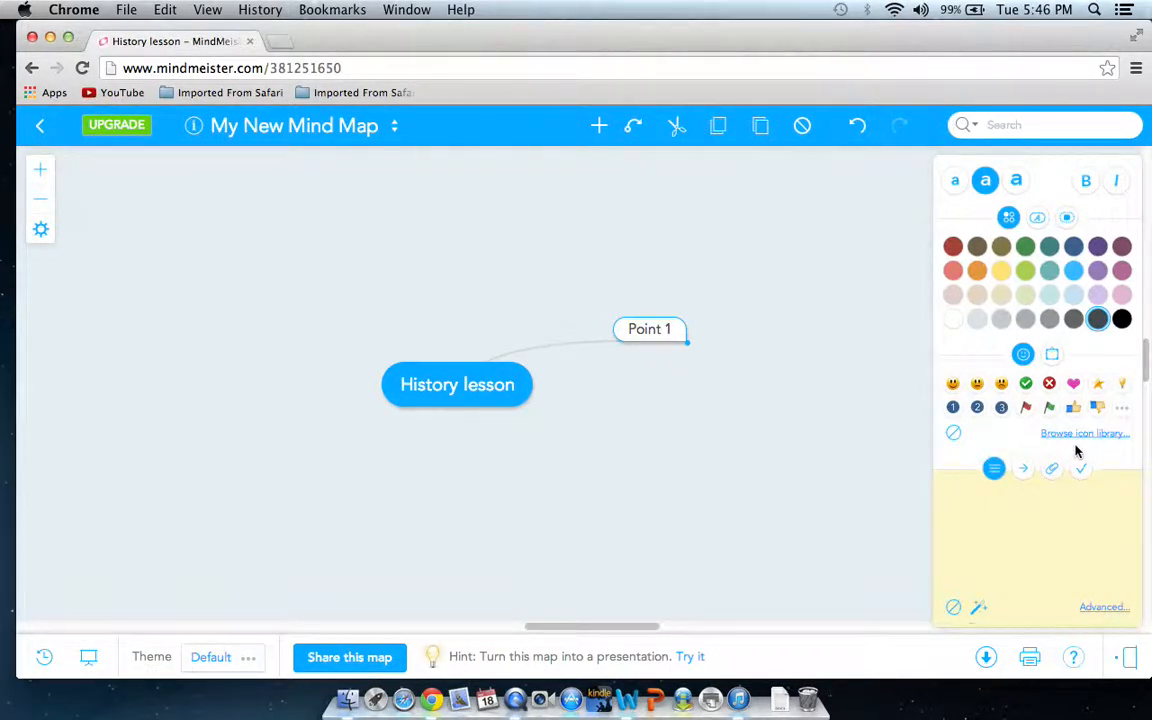
{"action": "left_click", "coordinate": [968, 490]}
{"action": "left_click", "coordinate": [950, 492]}
{"action": "type", "text": "Supporting details"}
{"action": "key", "text": "Return"}
{"action": "type", "text": "Dates"}
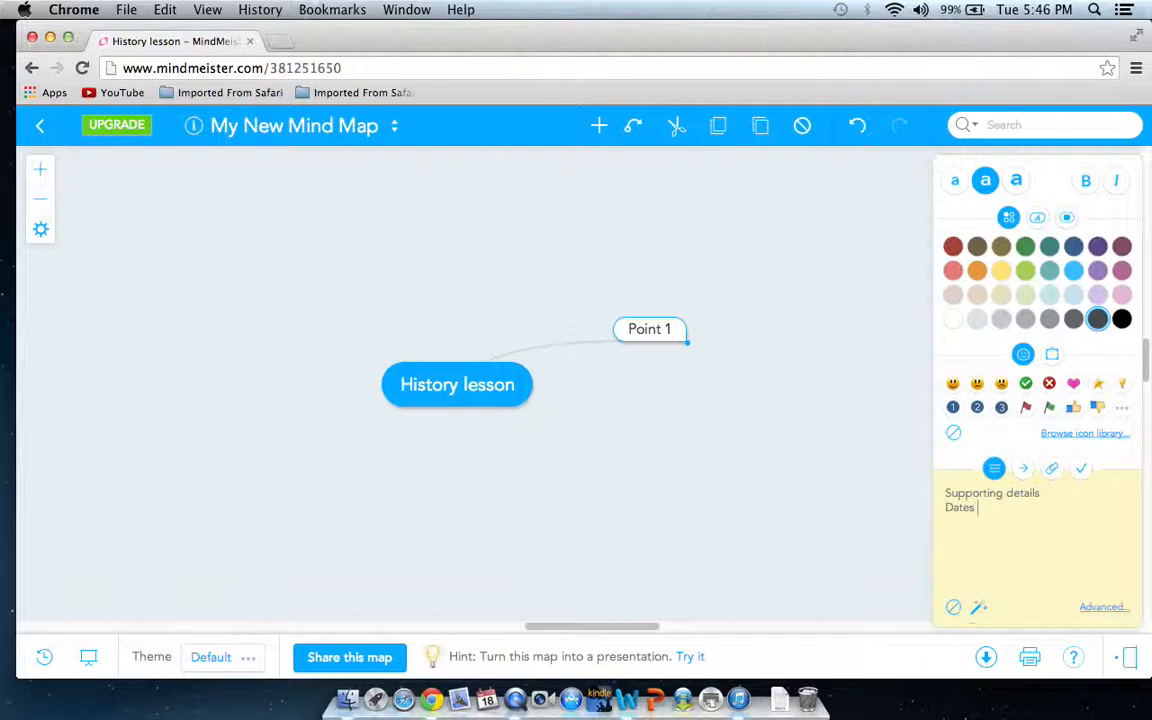
{"action": "key", "text": "Return"}
{"action": "type", "text": "Sources"}
{"action": "mouse_move", "coordinate": [683, 329]}
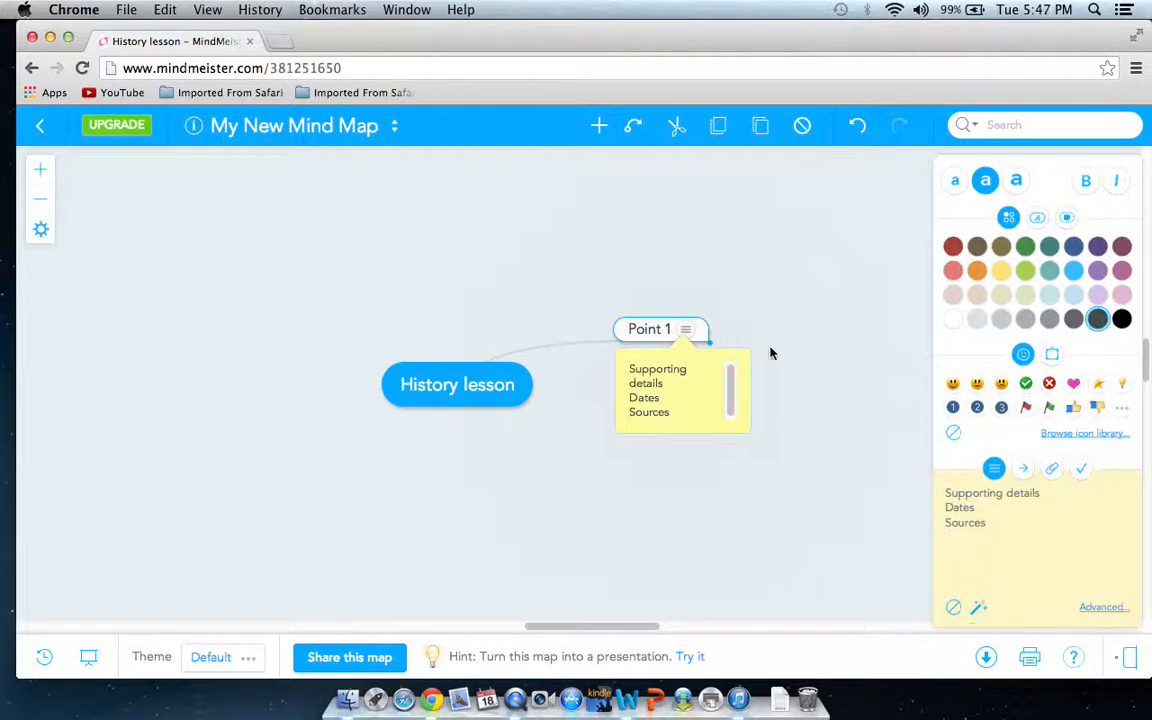
Add a URL link to the Point 1 topic with the address "Wikipedia"
{"action": "left_click", "coordinate": [1023, 470]}
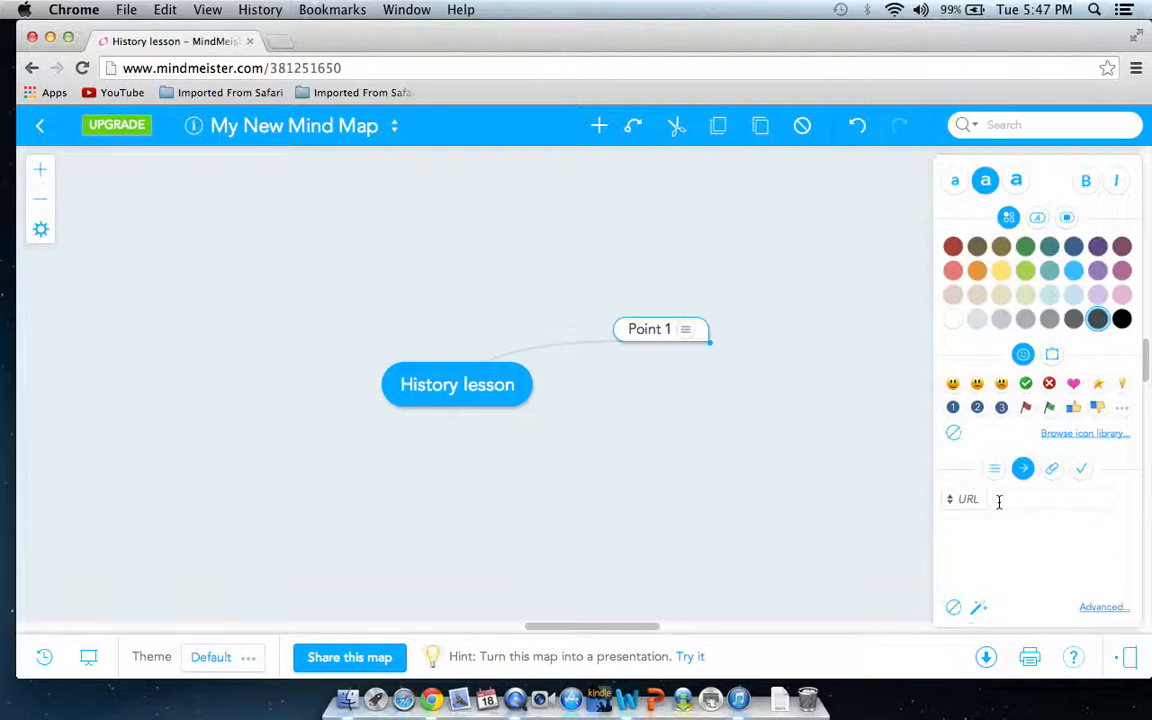
{"action": "type", "text": "Wikipedia"}
{"action": "key", "text": "Return"}
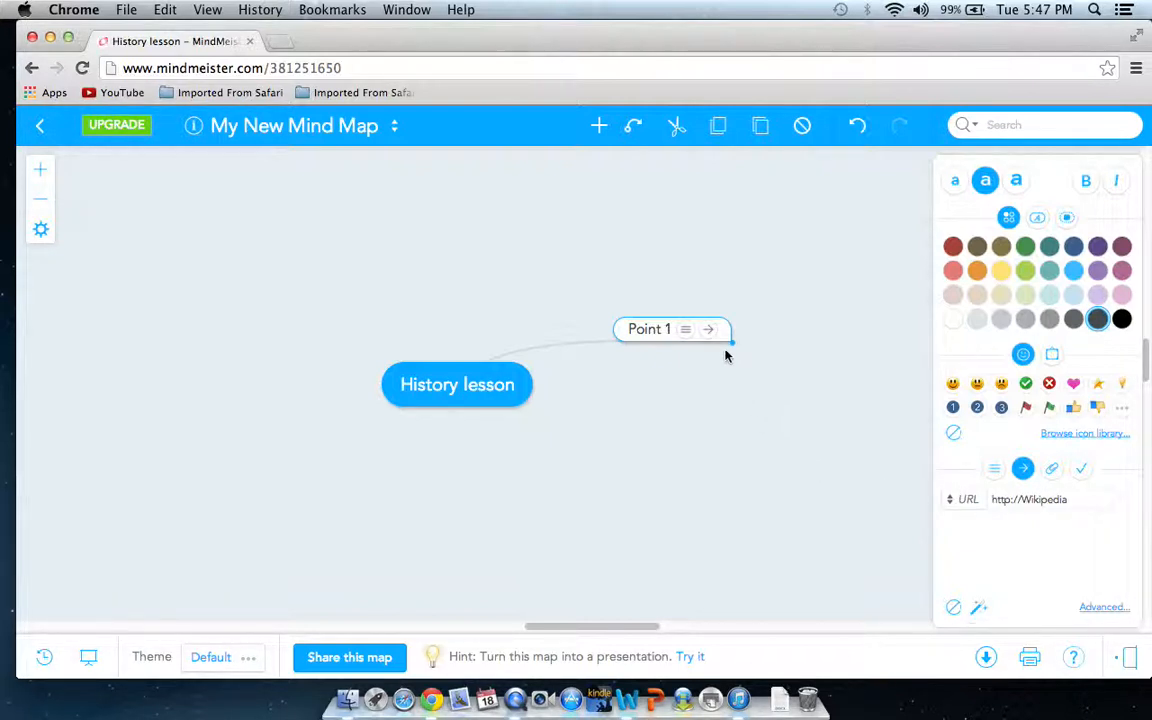
{"action": "mouse_move", "coordinate": [713, 341]}
Display the Point 1 topic's task settings and look through the Key Shortcuts reference
{"action": "left_click", "coordinate": [1081, 469]}
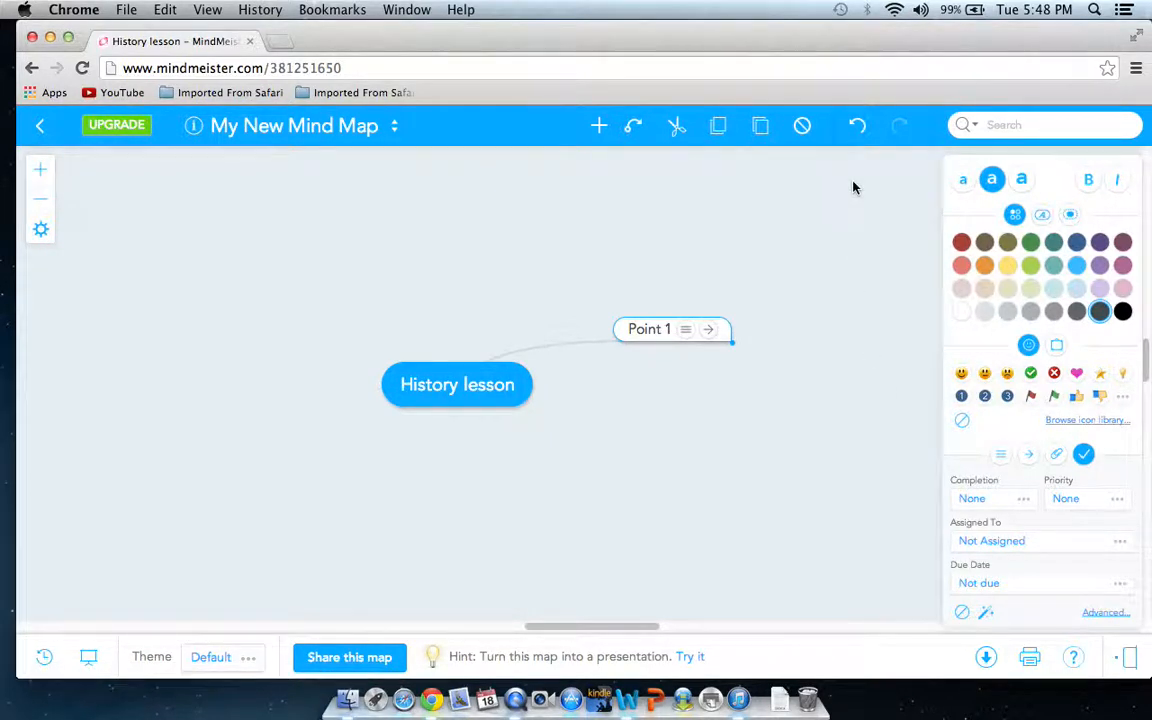
{"action": "left_click", "coordinate": [1073, 665]}
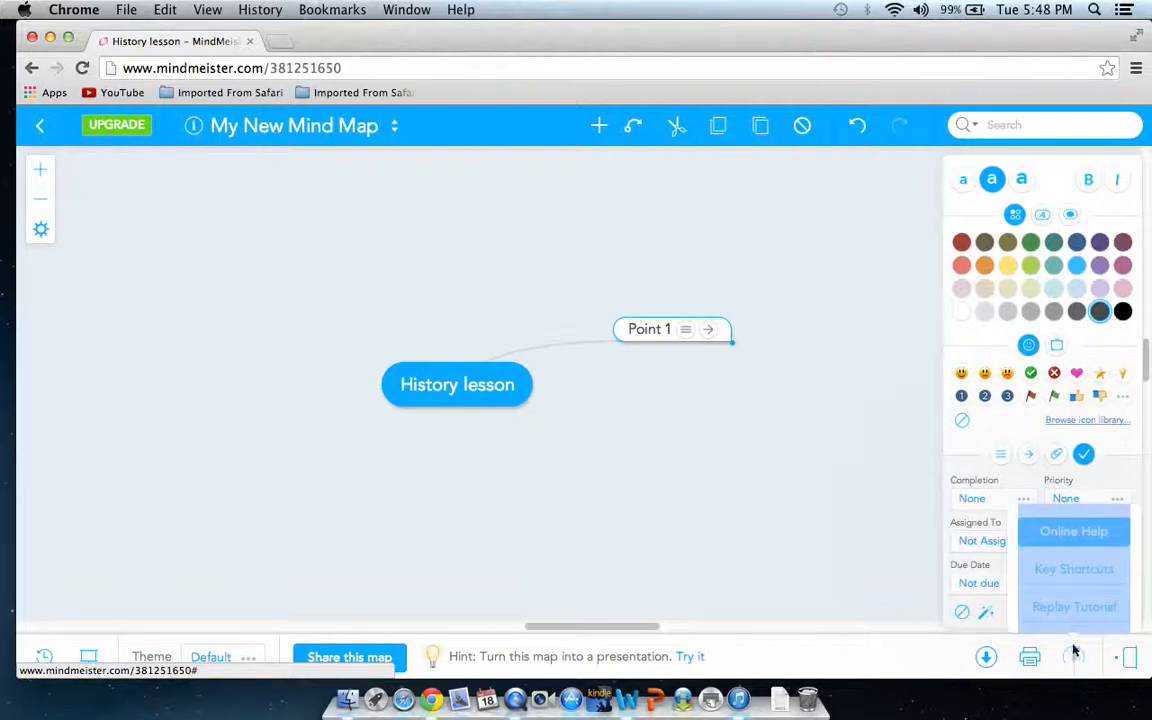
{"action": "left_click", "coordinate": [1050, 571]}
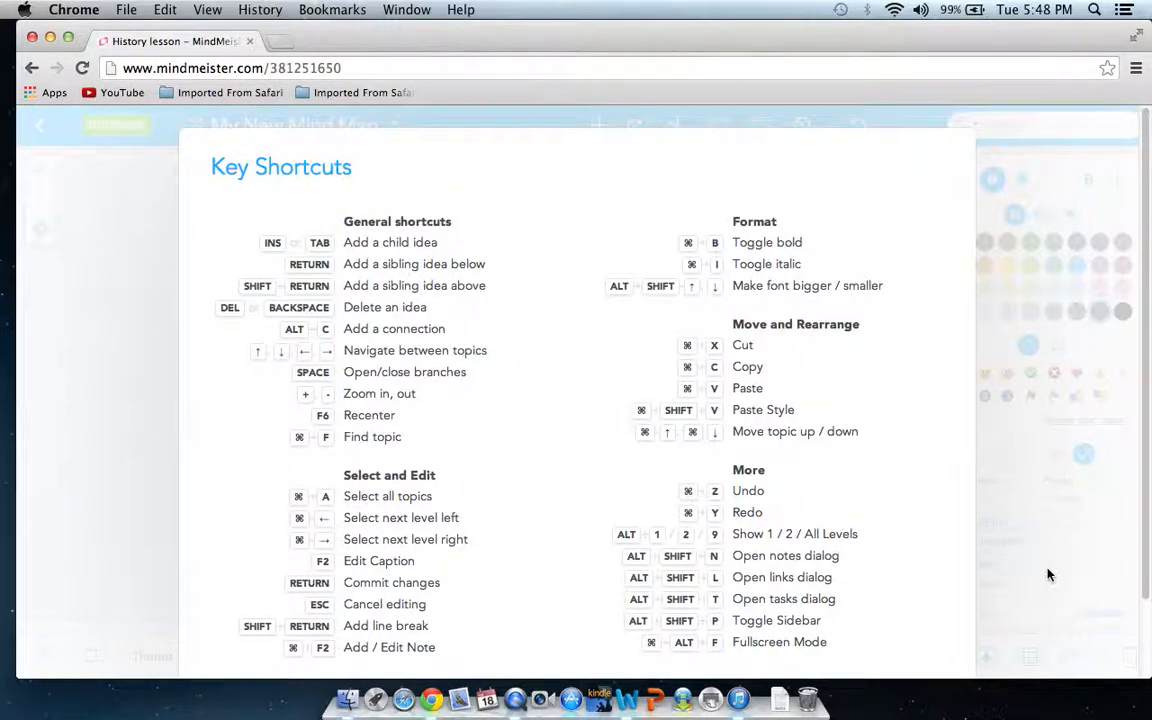
{"action": "scroll", "coordinate": [1049, 574], "scroll_direction": "down", "scroll_amount": 2}
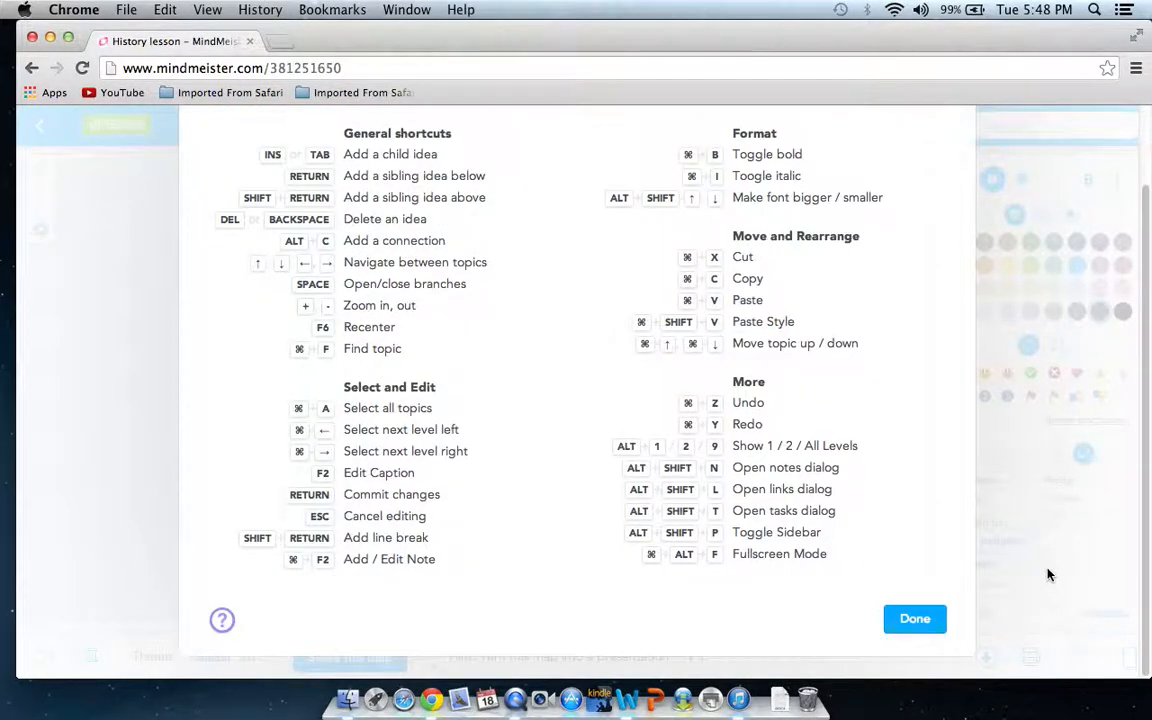
Set the mind map's sharing to Shared and view the Invite People form without sending an invitation
{"action": "left_click", "coordinate": [918, 619]}
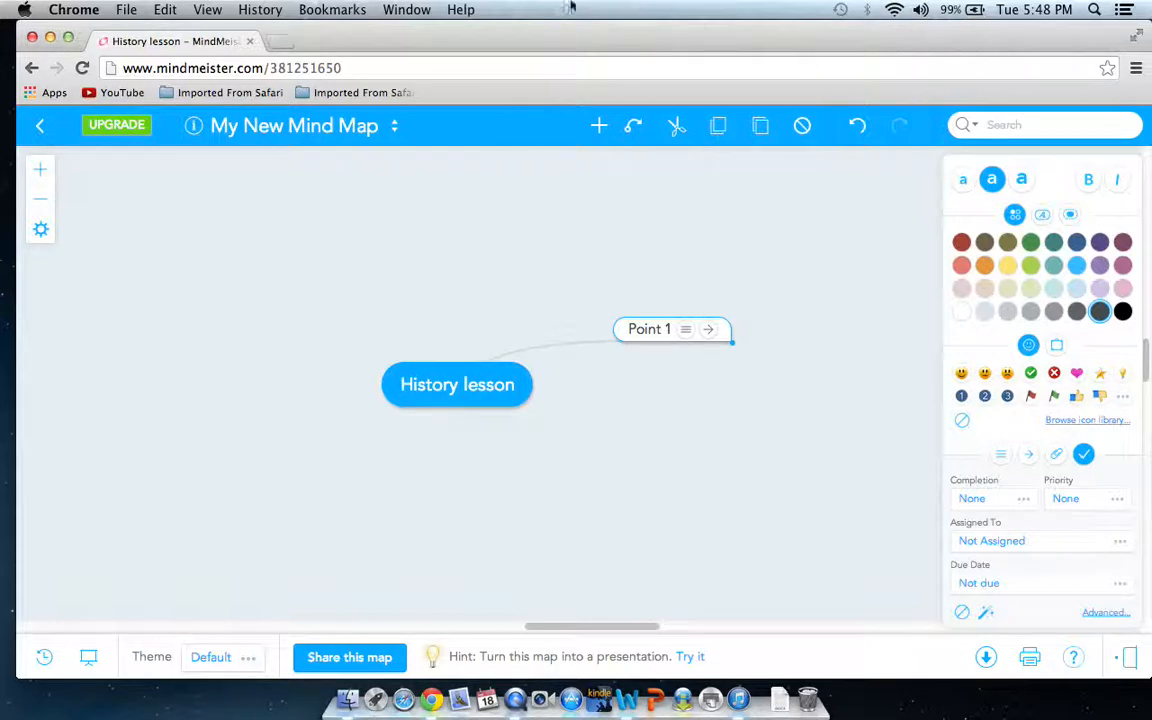
{"action": "left_click", "coordinate": [355, 660]}
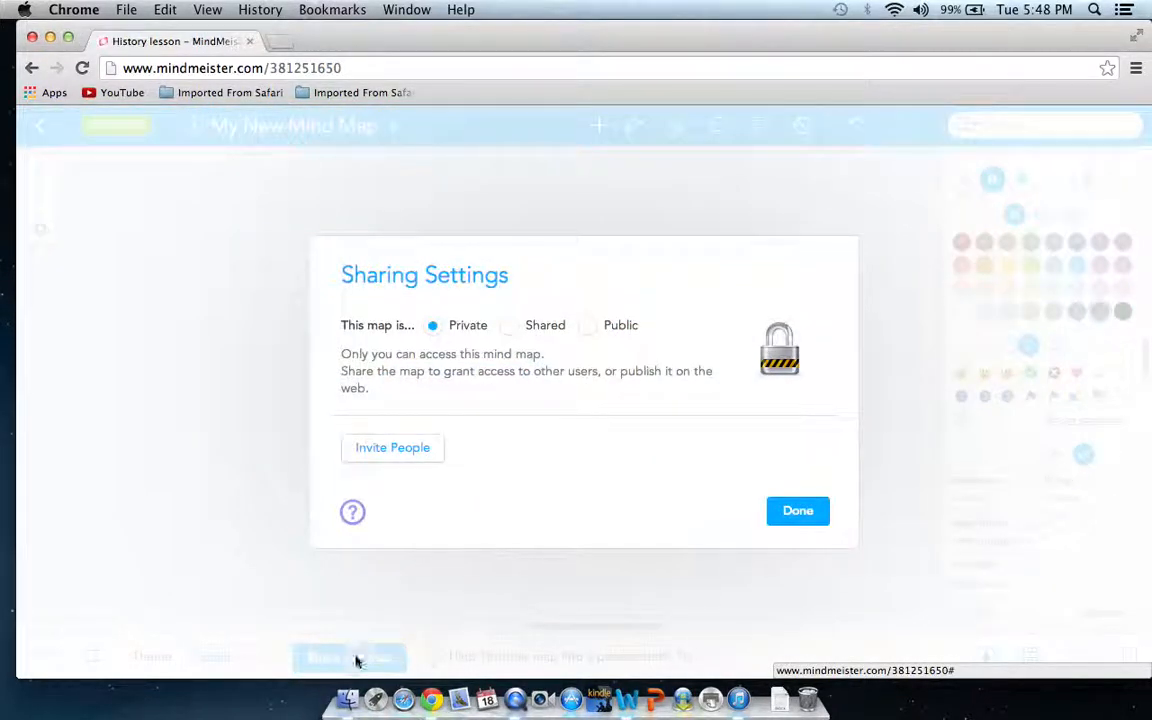
{"action": "left_click", "coordinate": [511, 333]}
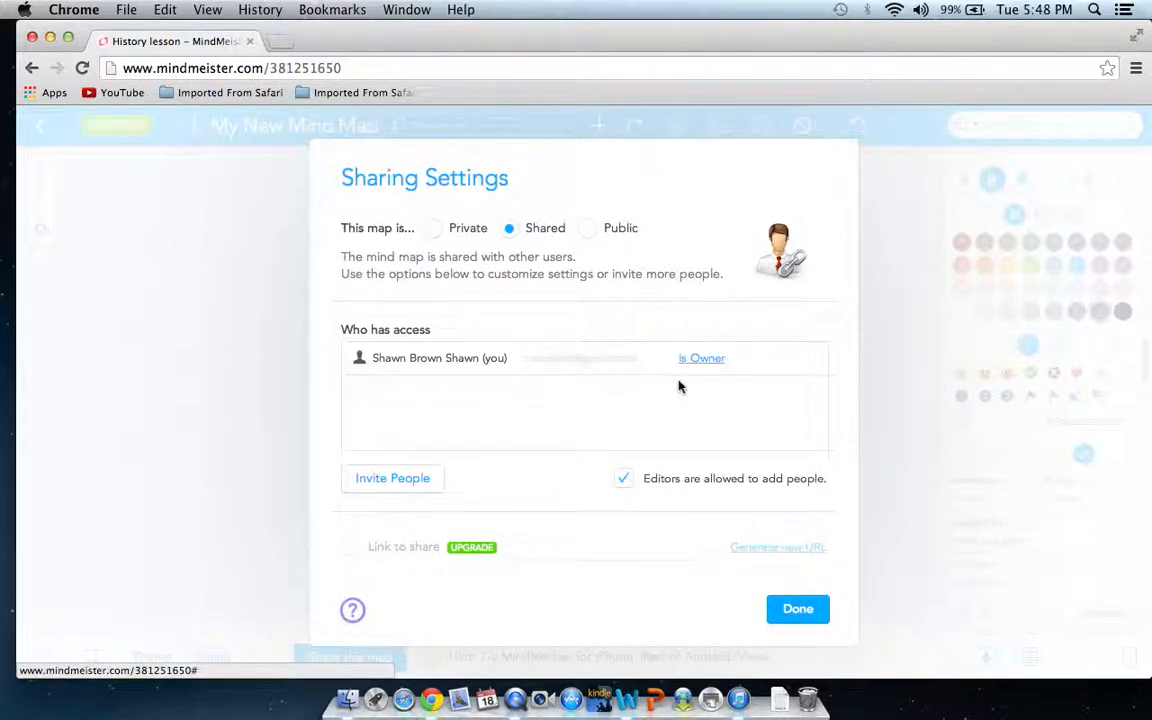
{"action": "left_click", "coordinate": [381, 479]}
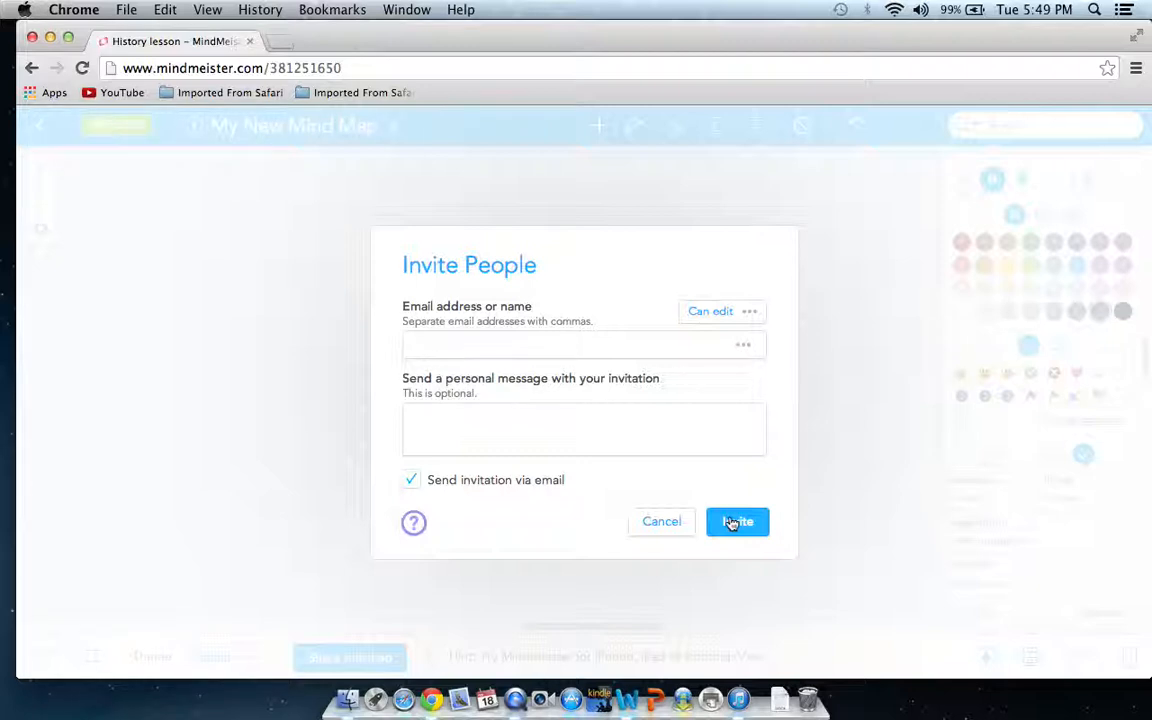
{"action": "left_click", "coordinate": [667, 524]}
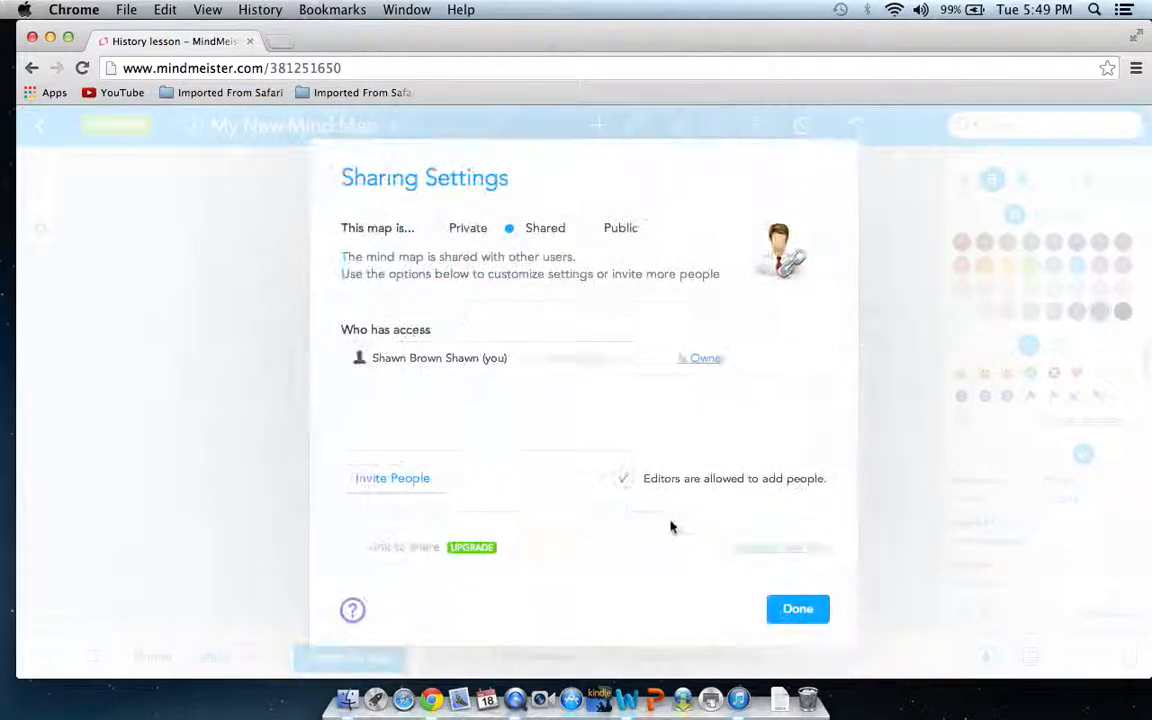
{"action": "left_click", "coordinate": [797, 609]}
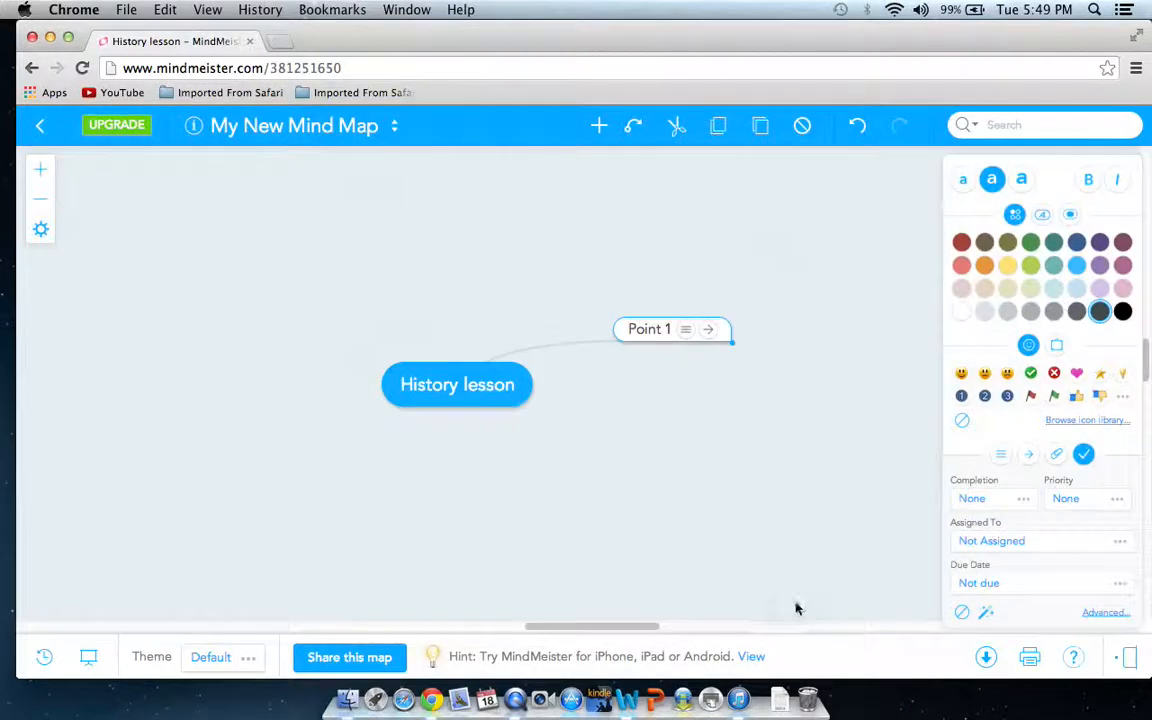